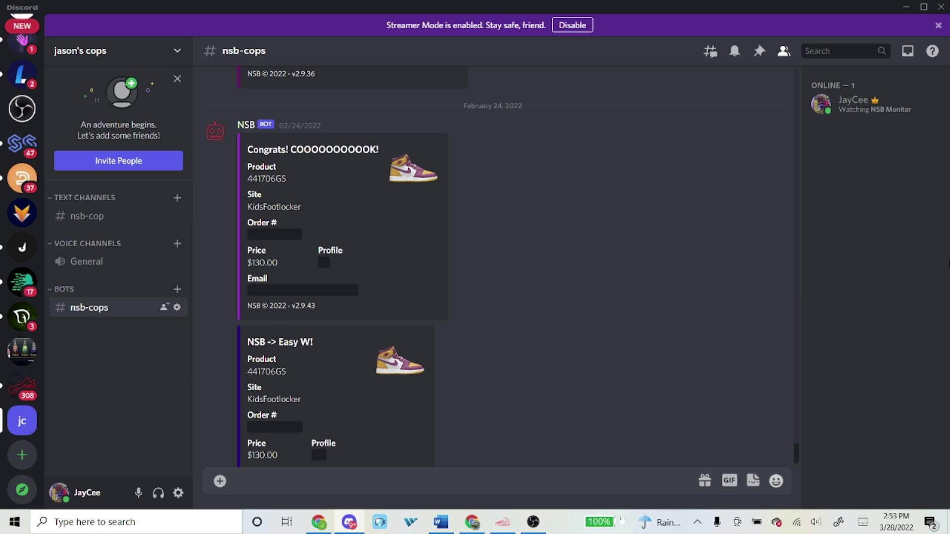
Switch from Discord to the NSB window showing the Copped order history.
key("alt+Tab")
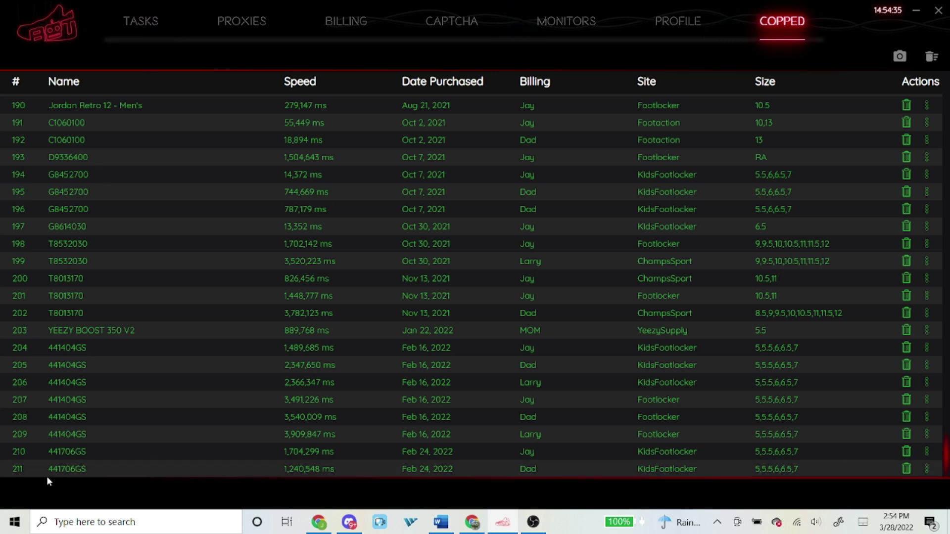
Go to NSB's empty Tasks page.
left_click(136, 24)
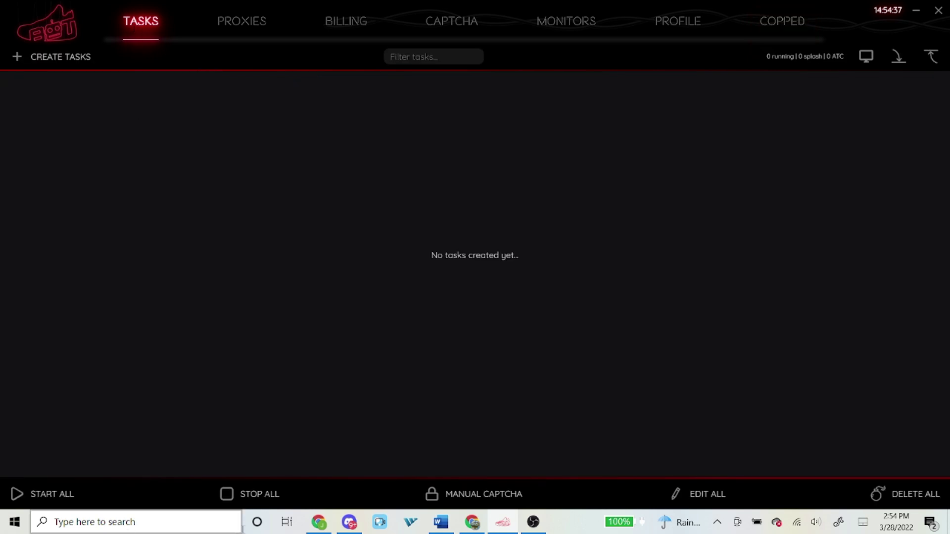
Create a new task targeting KidsFootlocker, keeping Smooth as the checkout mode.
left_click(47, 59)
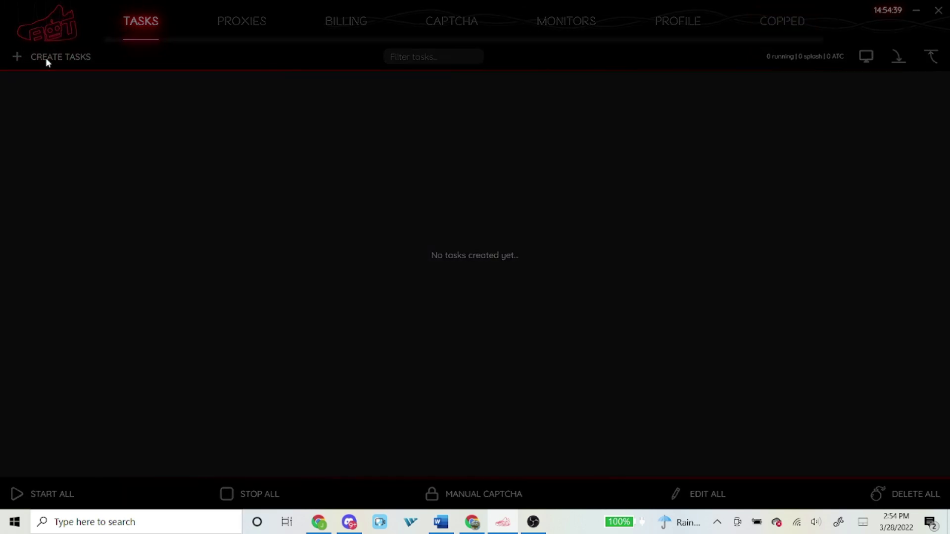
left_click(276, 212)
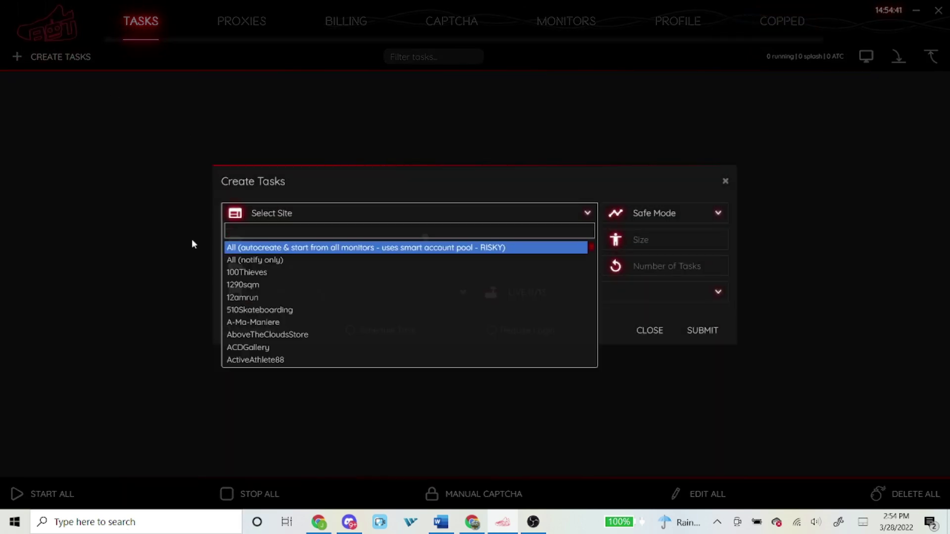
type("kidsf")
key("Return")
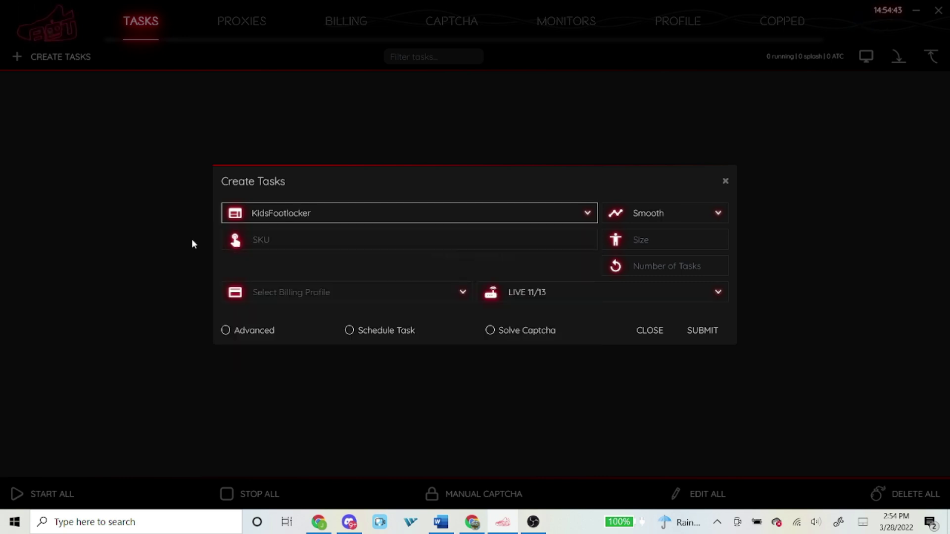
left_click(660, 214)
left_click(669, 239)
Enter SKU fwfcddse and sizes 5, 5.5, 6, 6.5 and 7.
left_click(362, 241)
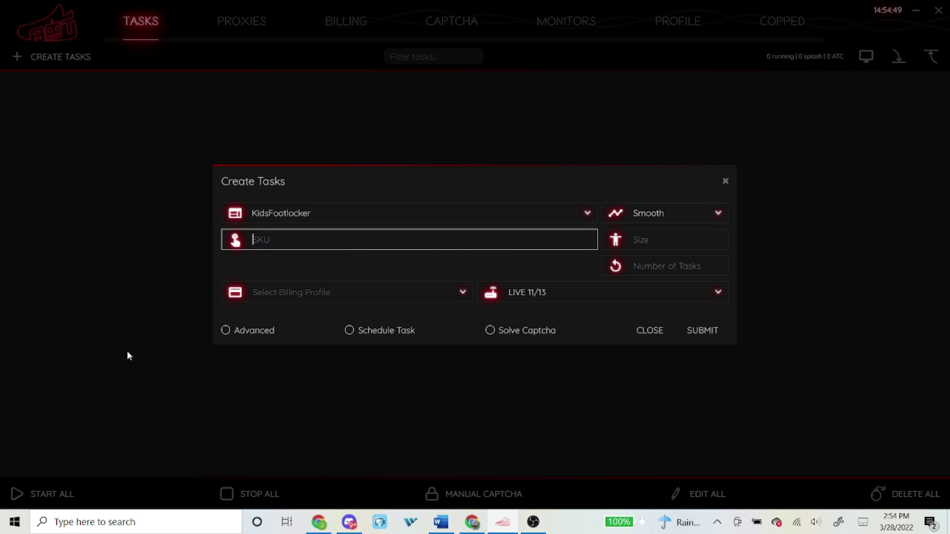
type("fwfcddse")
left_click(656, 235)
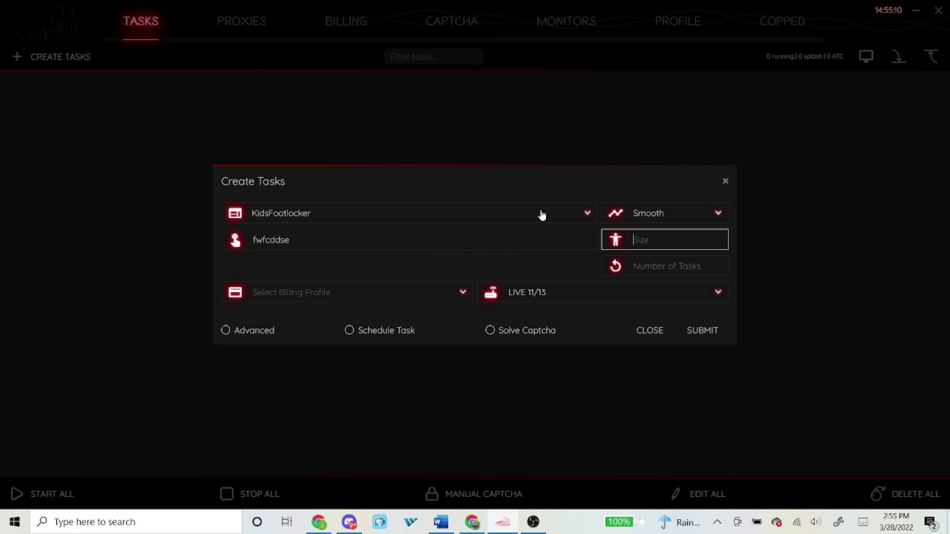
type("5")
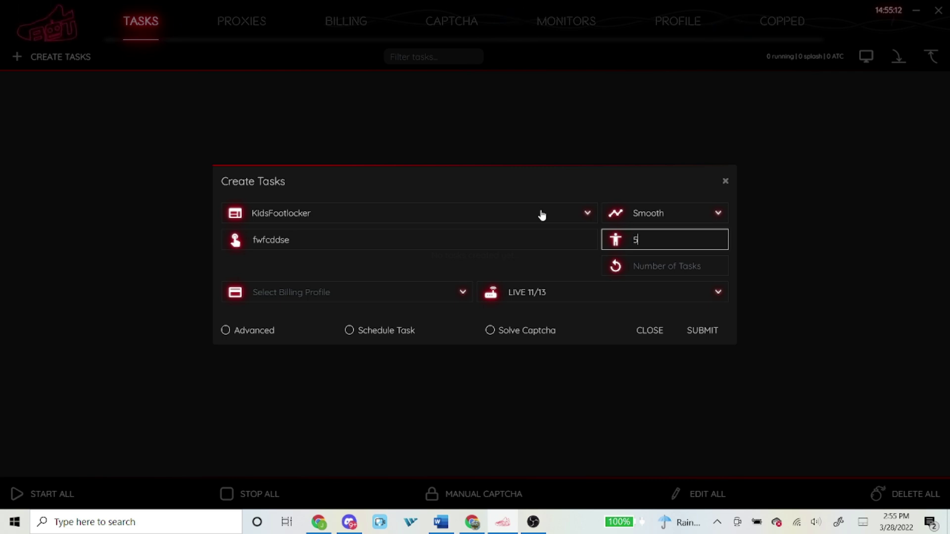
type(",5,5,6,6.5,7")
left_click(418, 270)
Assign the first billing profile and the Proxy haven ISP proxy list to the task.
left_click(291, 299)
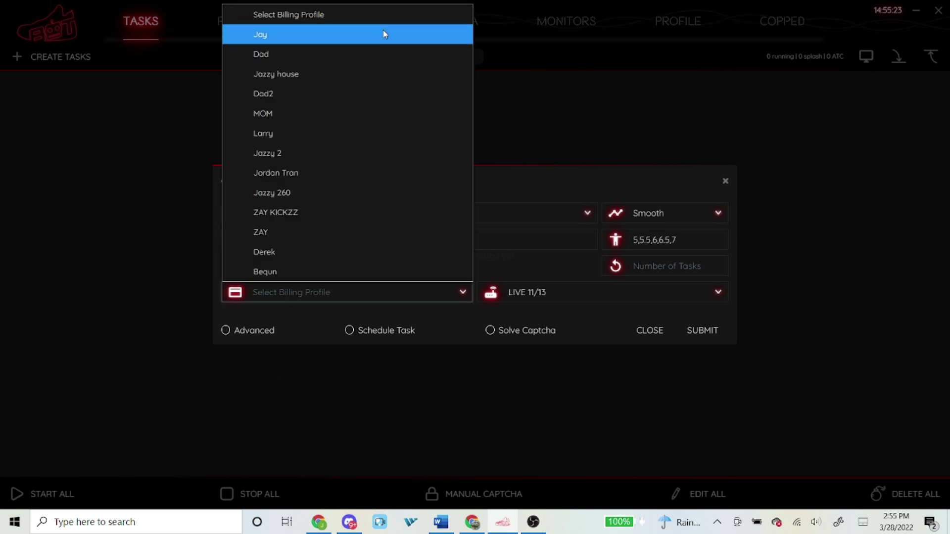
left_click(376, 36)
left_click(540, 296)
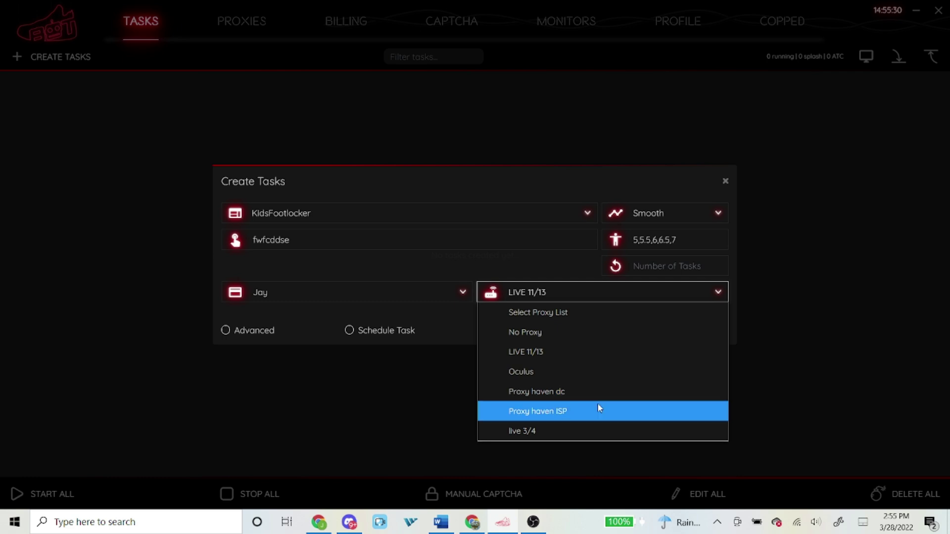
left_click(544, 410)
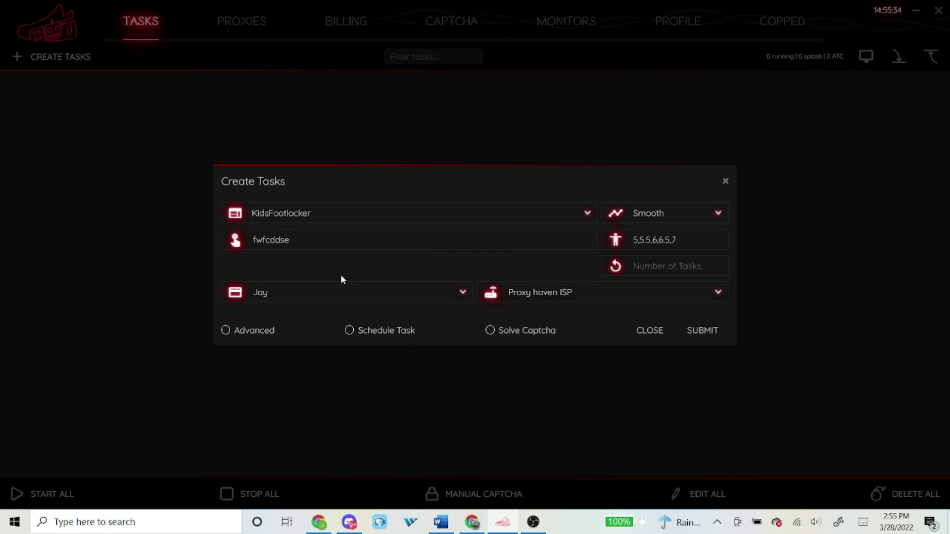
Enable Advanced settings and set both monitor and restock timeouts to 3333 ms.
left_click(249, 331)
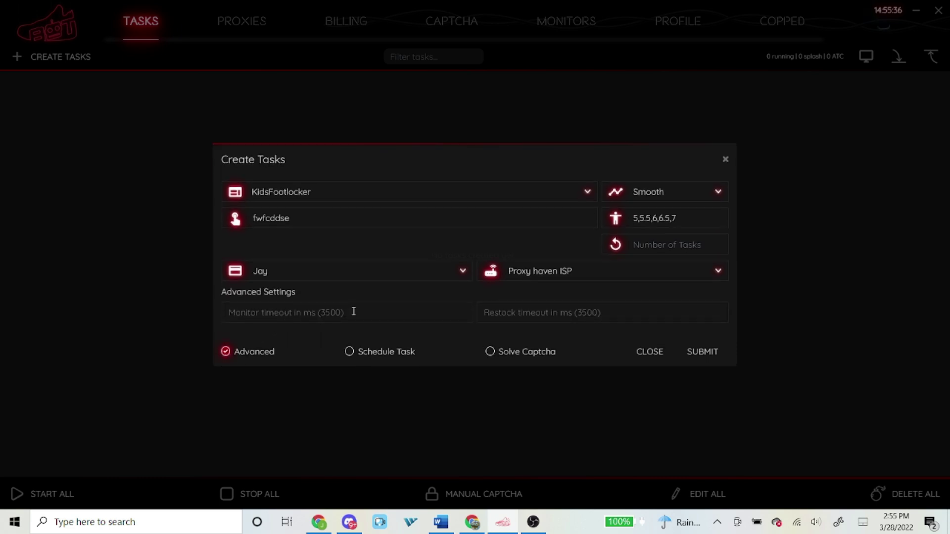
left_click(381, 311)
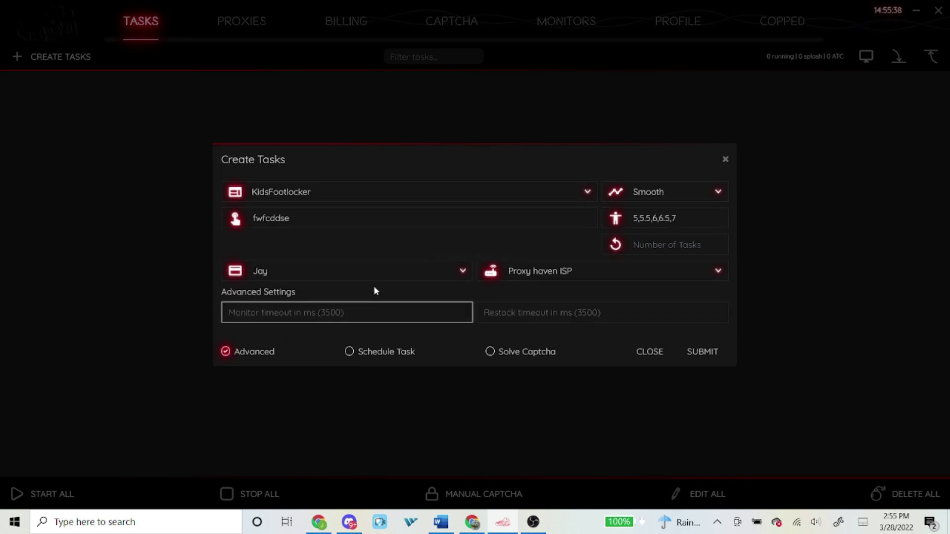
left_click(249, 351)
left_click(248, 339)
left_click(381, 312)
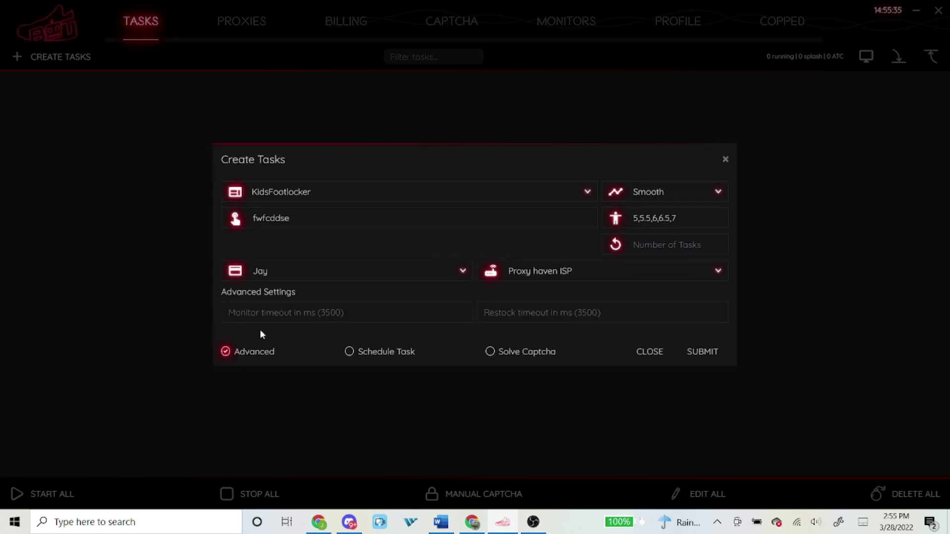
left_click(382, 311)
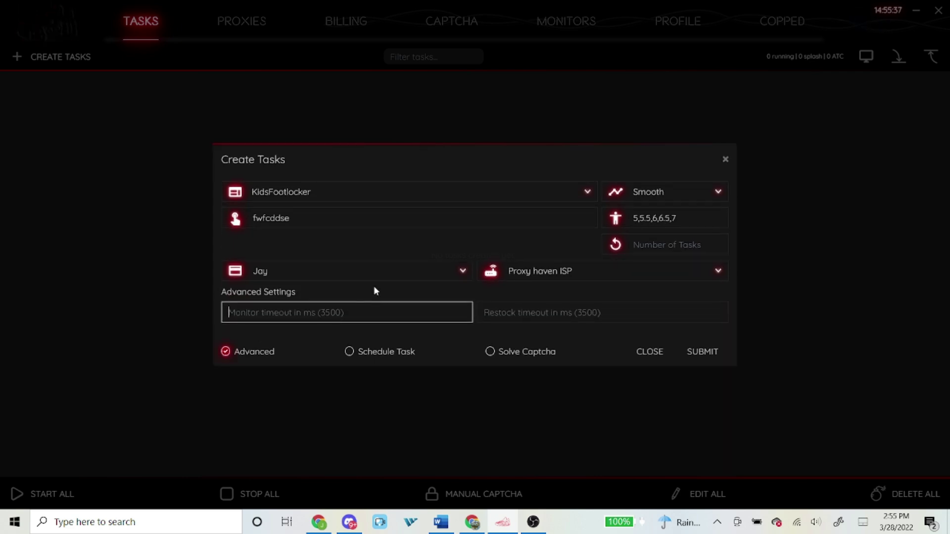
left_click(249, 340)
left_click(248, 340)
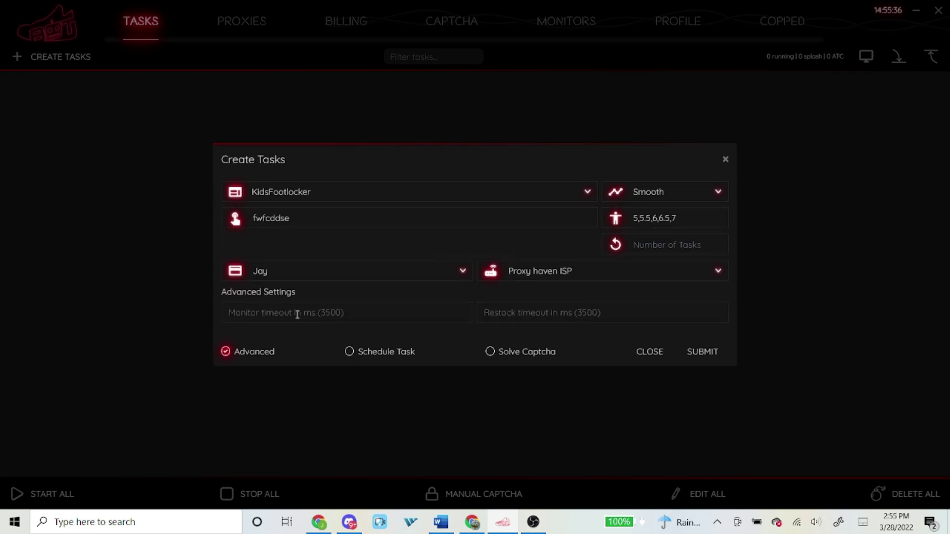
left_click(382, 312)
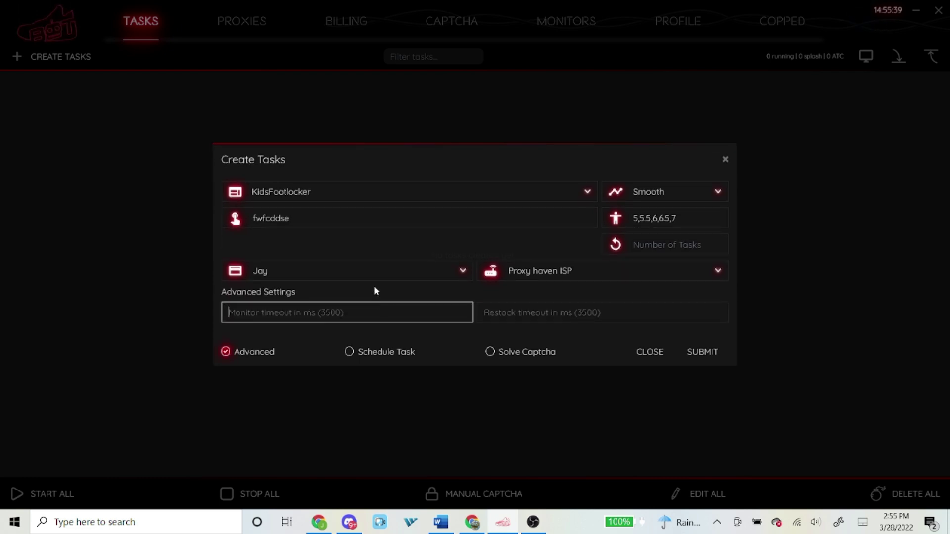
type("3333")
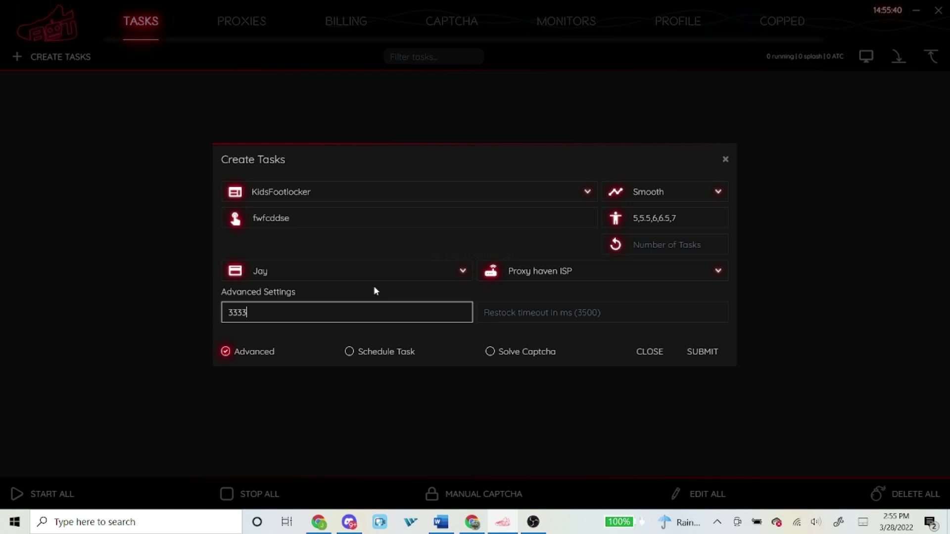
key("Tab")
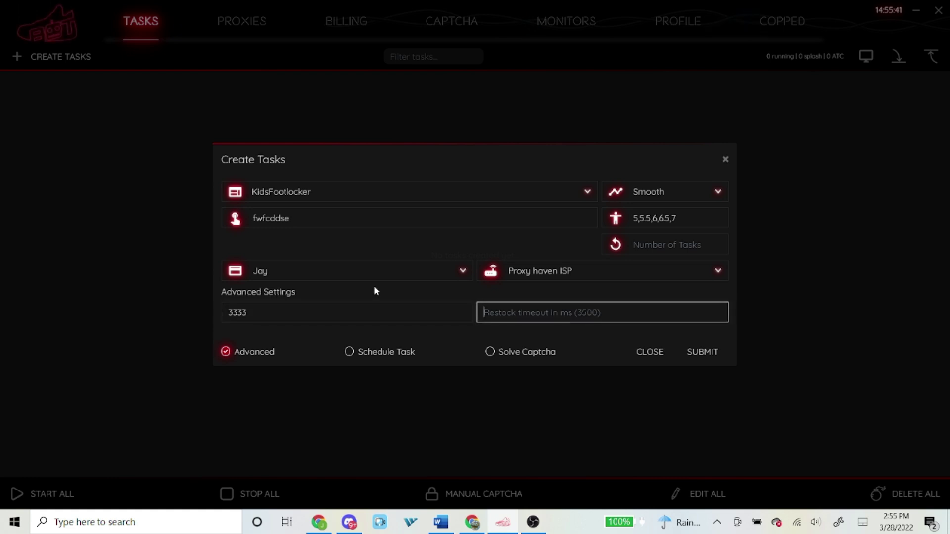
type("3333")
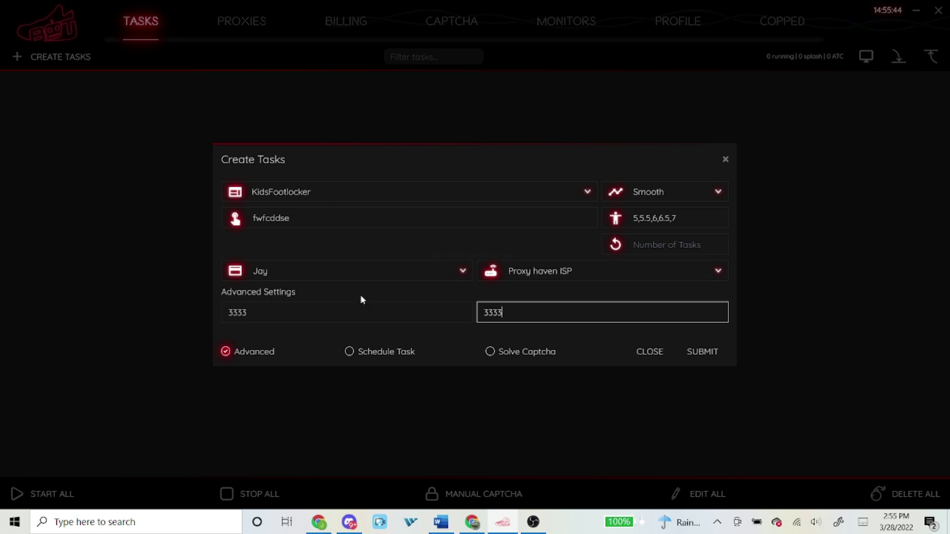
left_click(361, 297)
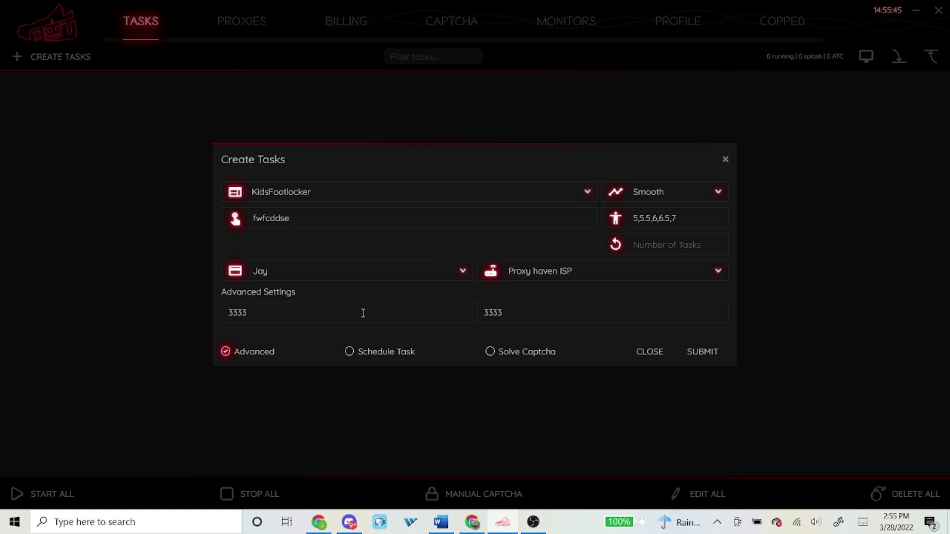
Schedule the task to start at 06:50:00 AM and submit it to the task list.
left_click(375, 355)
left_click(510, 286)
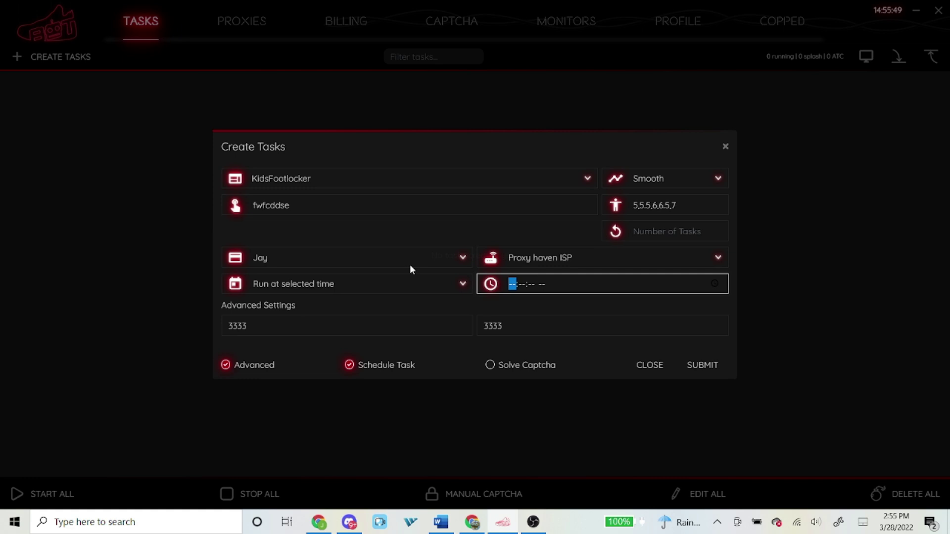
type("0605000a")
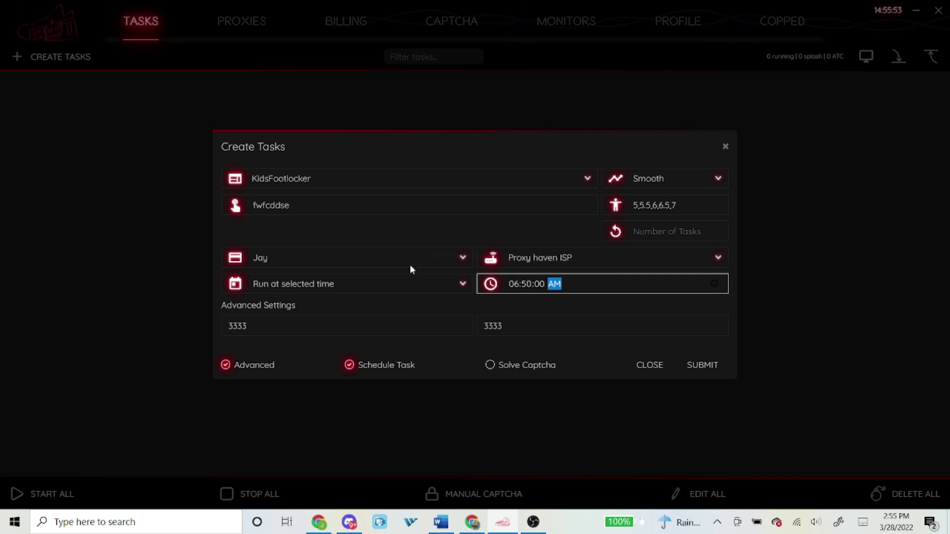
left_click(402, 236)
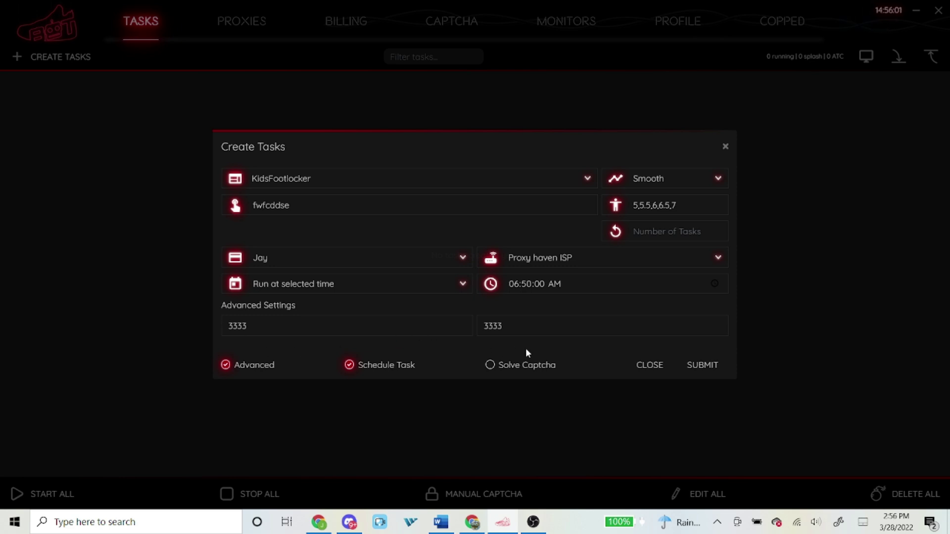
left_click(689, 366)
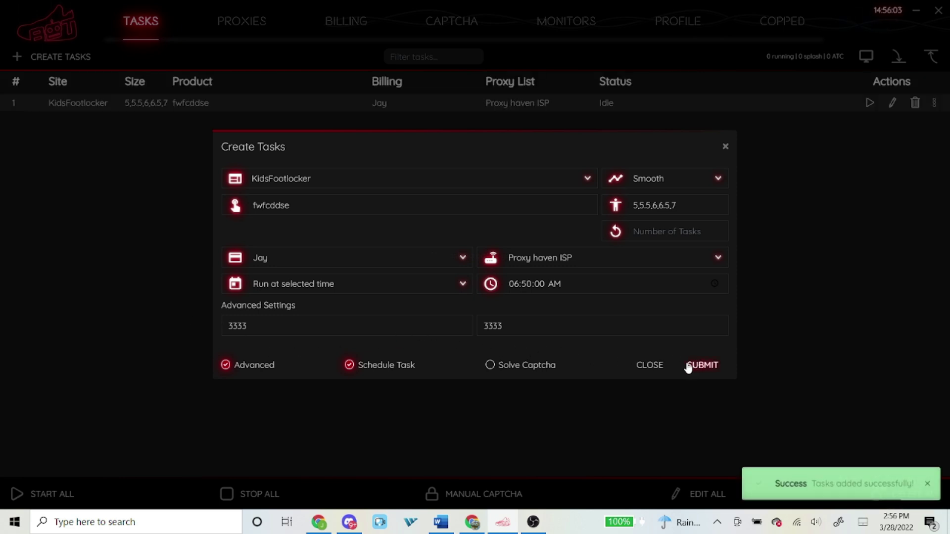
Close the Create Tasks dialog and open the KidsFootlocker task's Edit Task dialog.
left_click(648, 367)
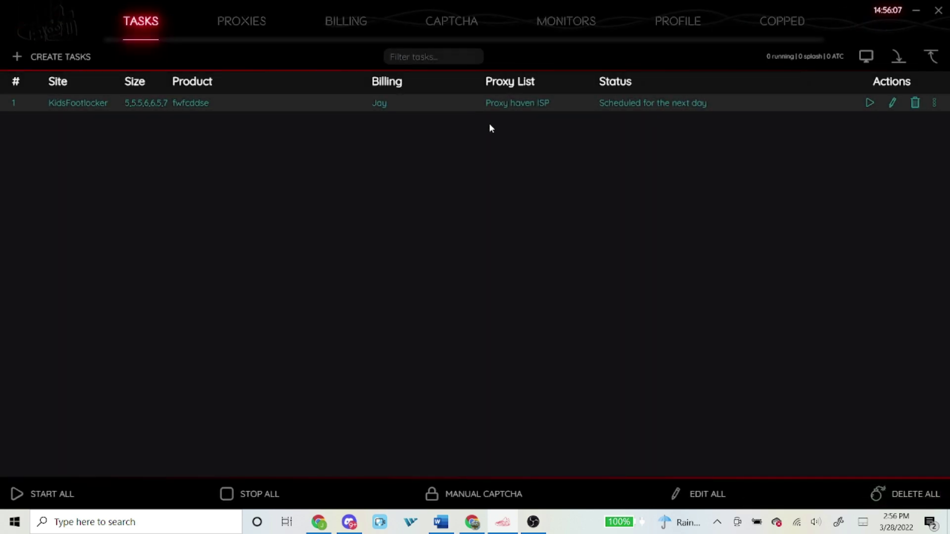
left_click(892, 103)
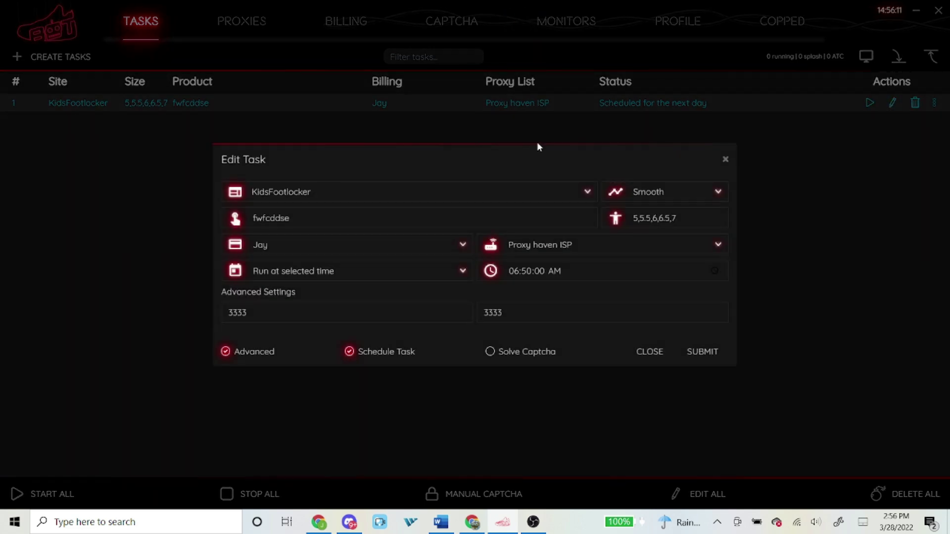